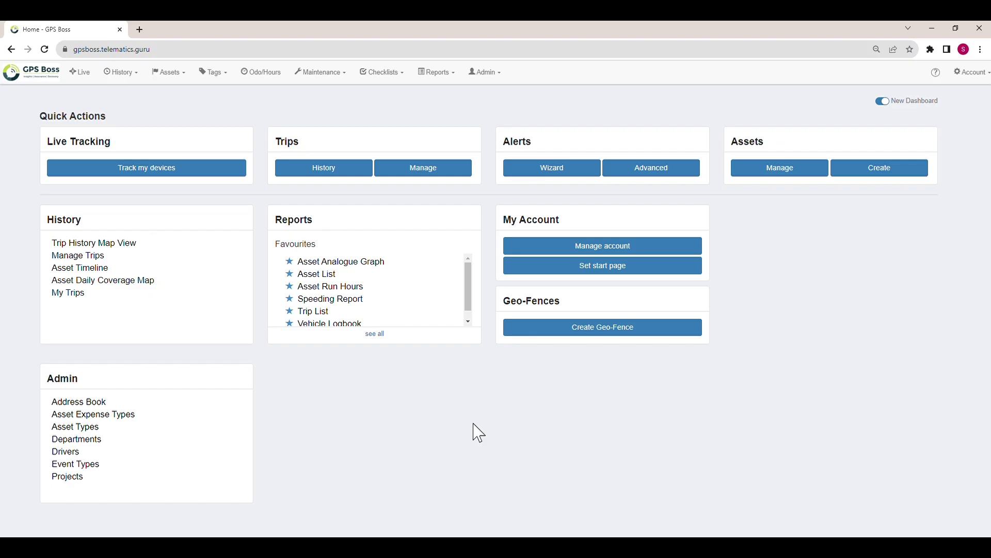
Open the checklist management page.
left_click(388, 76)
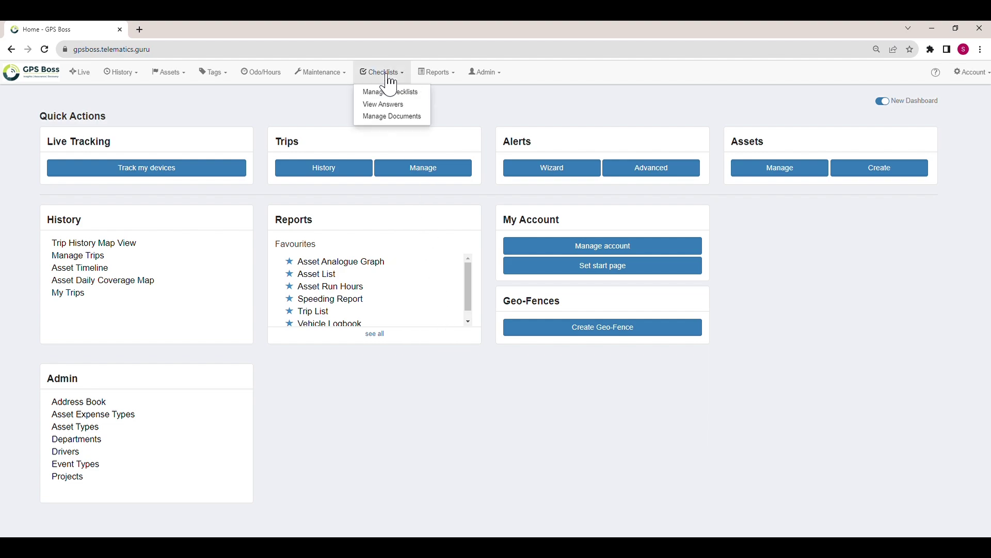
left_click(390, 92)
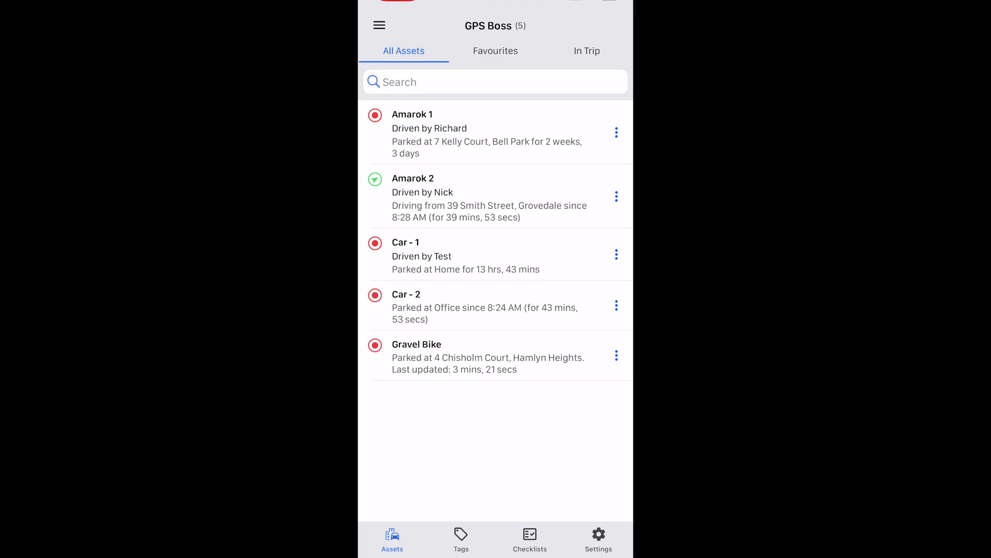
Switch to the GPS Boss mobile app, start the Monthly Ute Safety Check for Amarok 2 and enter 123456 as the vehicle odometer.
left_click(530, 539)
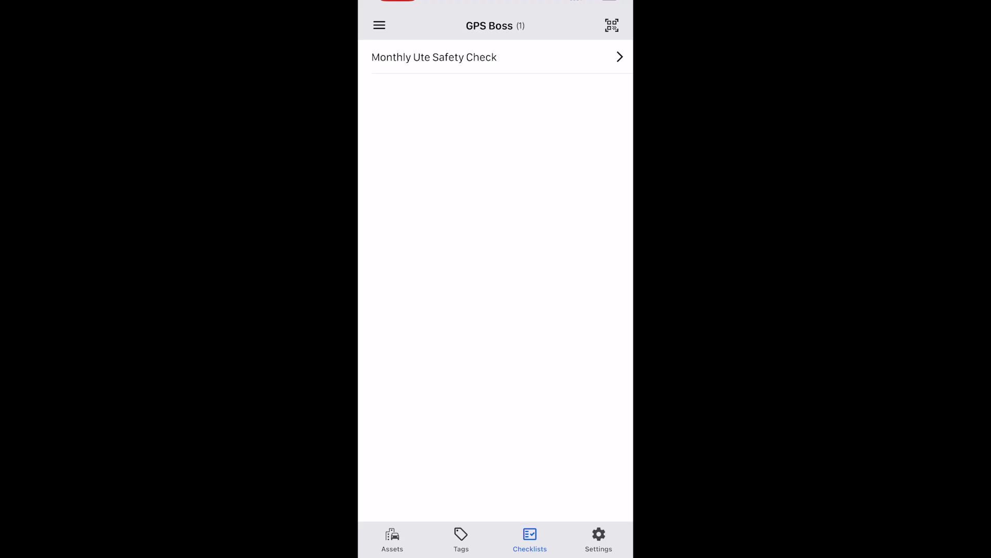
left_click(612, 26)
left_click(495, 547)
left_click(434, 57)
left_click(496, 508)
type("123456")
left_click(607, 26)
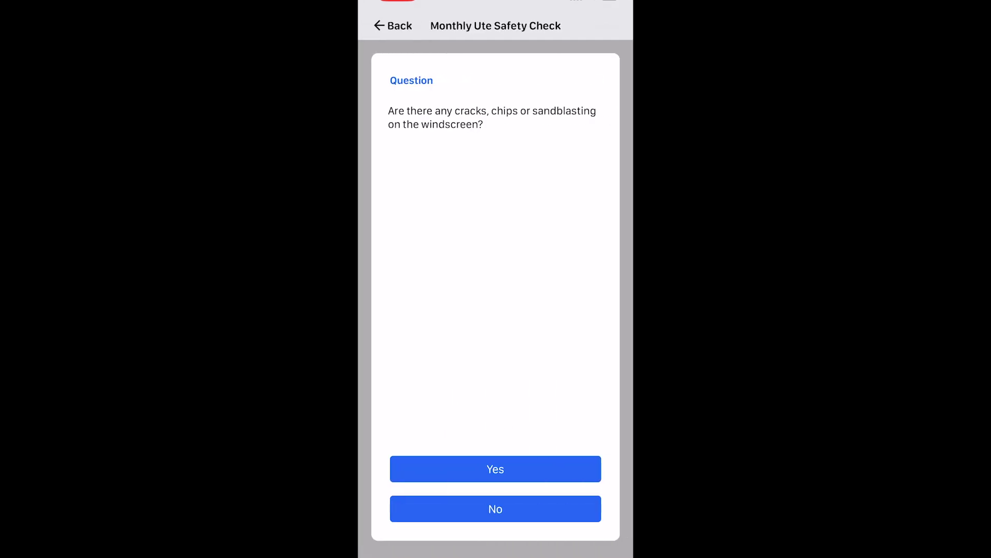
Answer the safety questions with No for windscreen damage and tyre deterioration, and Yes for lights, indicators, tyre tread, tyre pressure and the remaining checks.
left_click(547, 509)
left_click(547, 469)
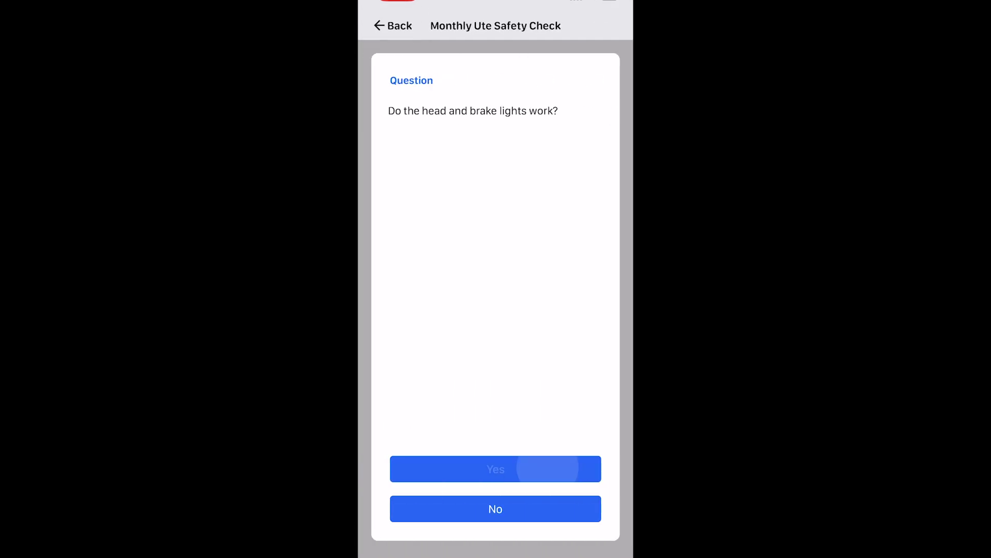
left_click(548, 469)
left_click(547, 469)
left_click(496, 509)
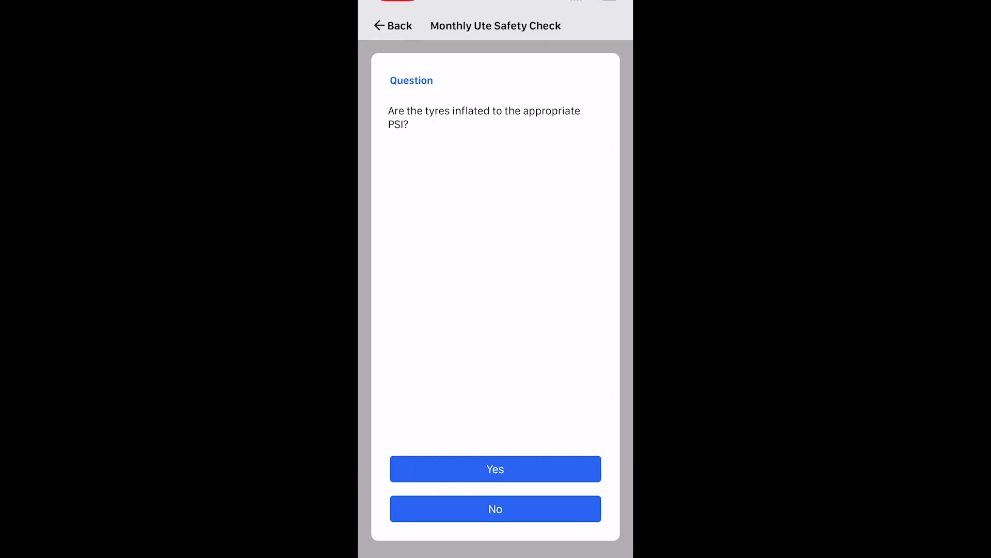
left_click(495, 469)
left_click(496, 469)
left_click(552, 468)
left_click(547, 469)
left_click(547, 469)
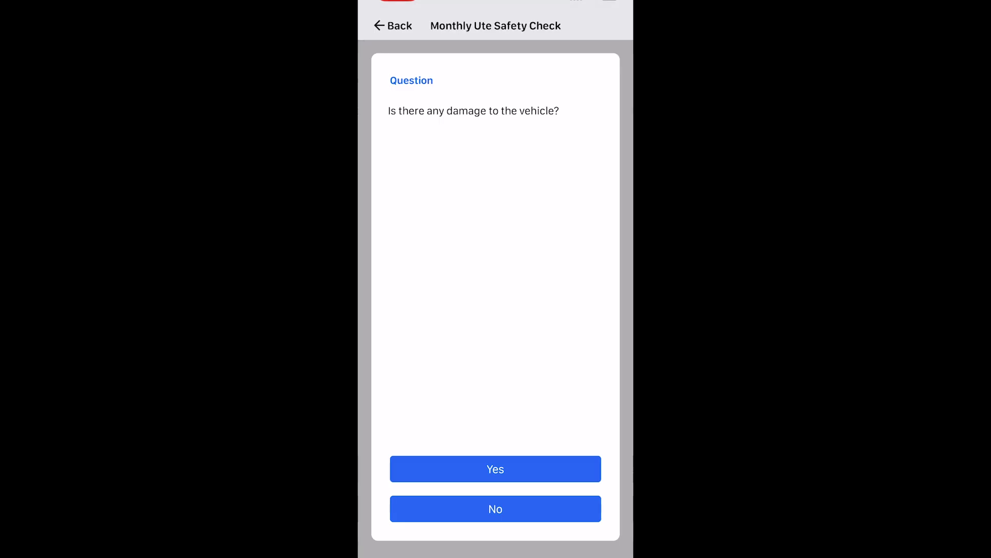
Answer Yes to vehicle damage and enter "Dent" as the damage details.
left_click(532, 469)
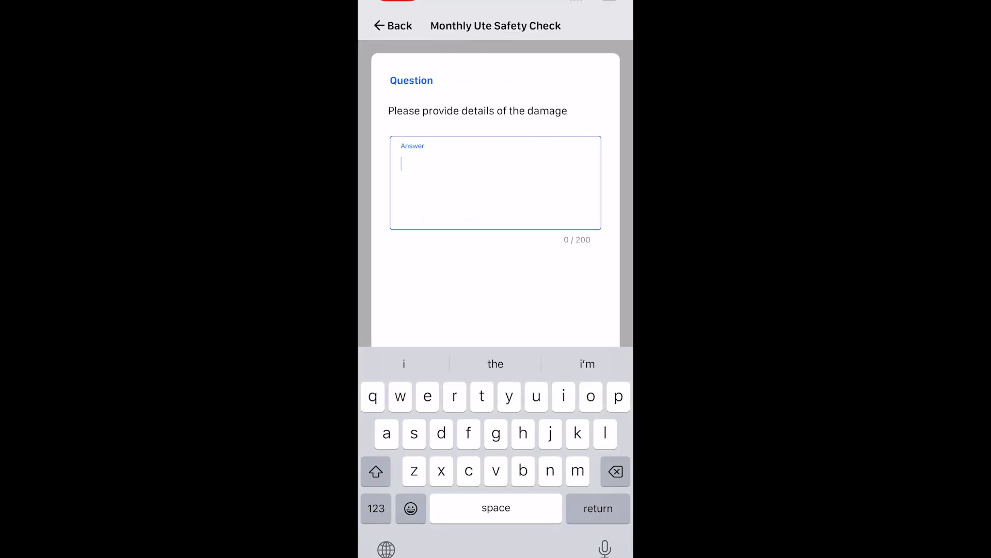
type("Dent")
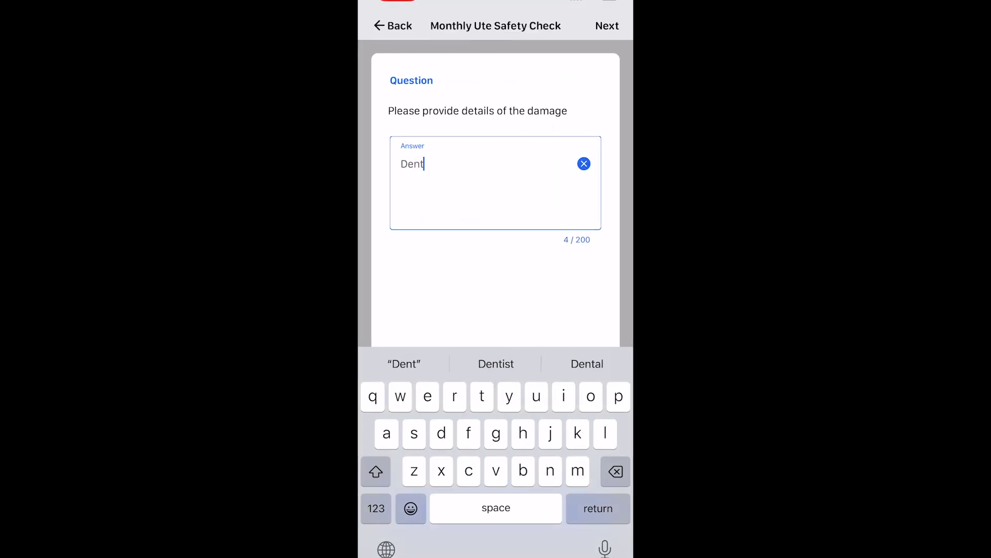
left_click(607, 26)
Take a photo of the dent, attach it as the damage photo and finish the checklist.
left_click(496, 514)
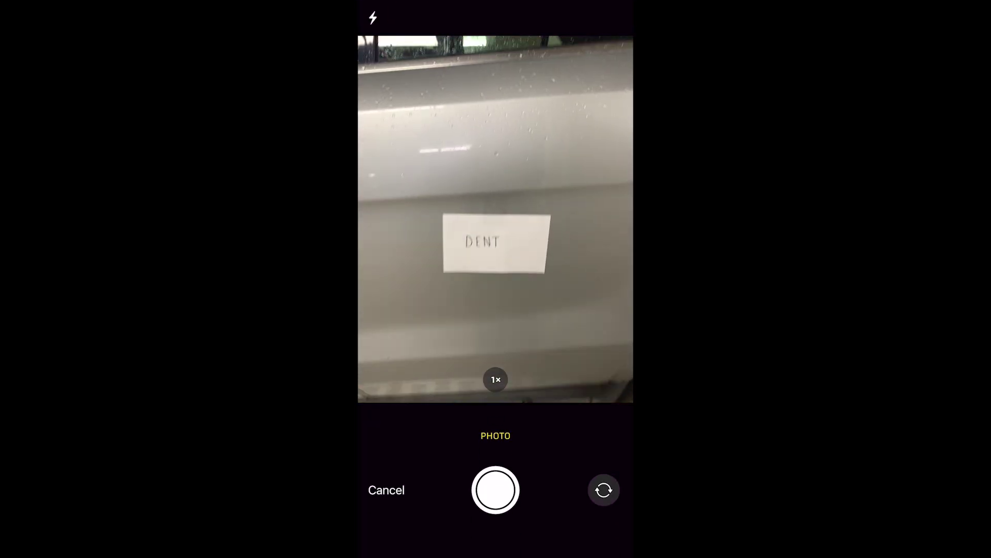
left_click(495, 489)
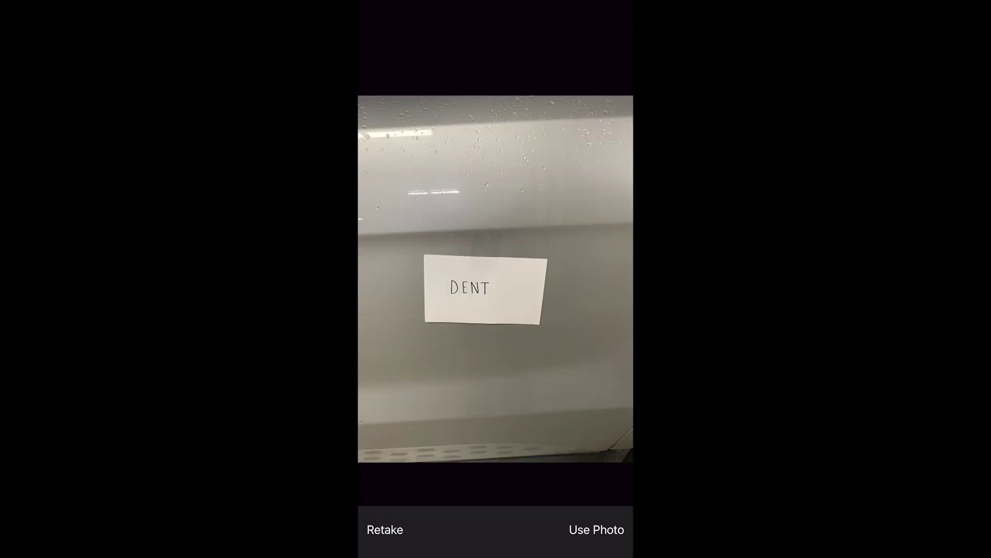
left_click(596, 529)
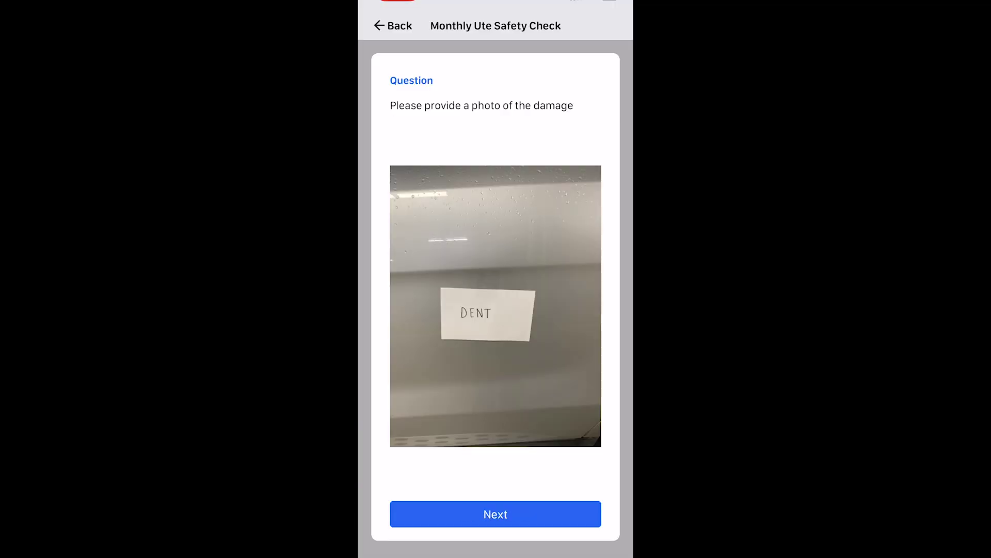
left_click(495, 513)
left_click(496, 507)
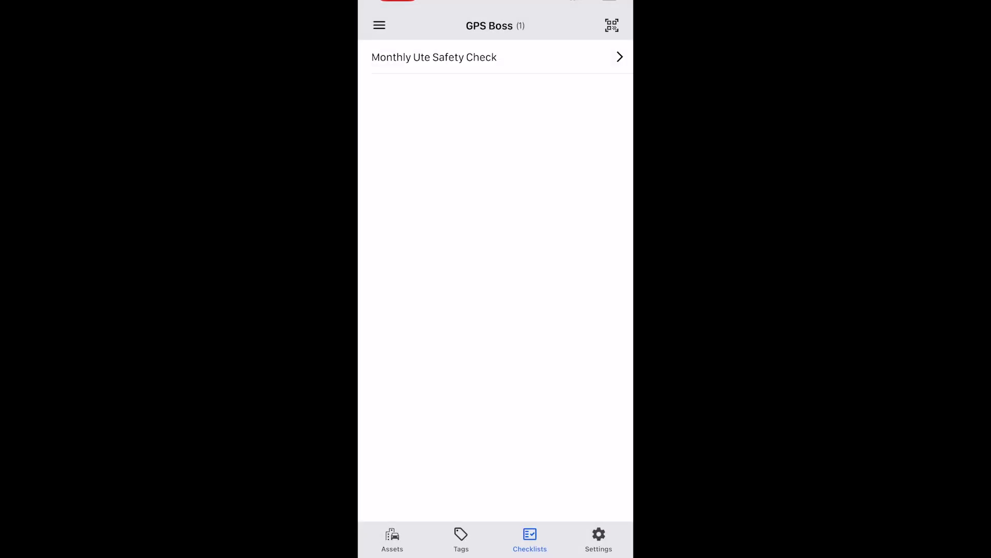
Start another Monthly Ute Safety Check for Amarok 2 with 123456 as the odometer.
left_click(434, 57)
left_click(496, 508)
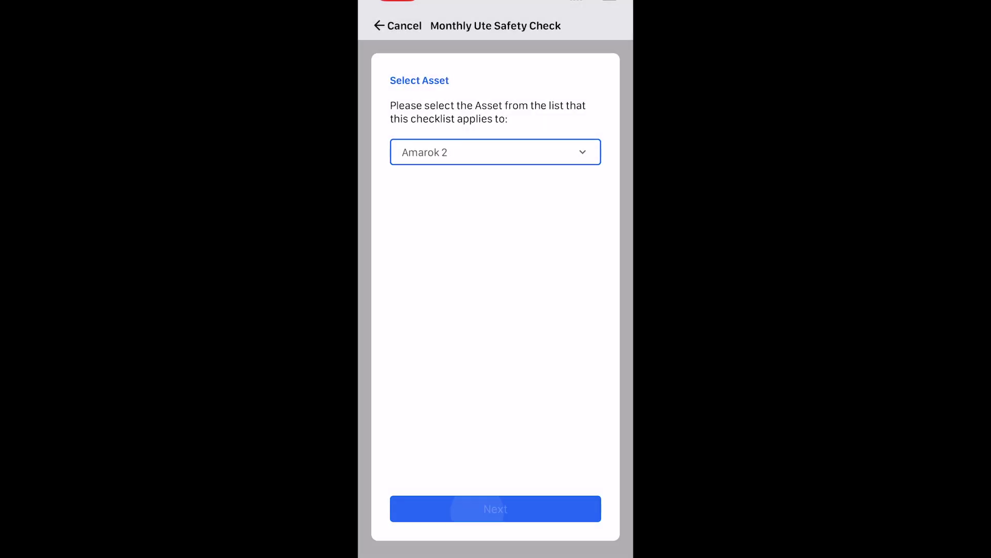
type("123456")
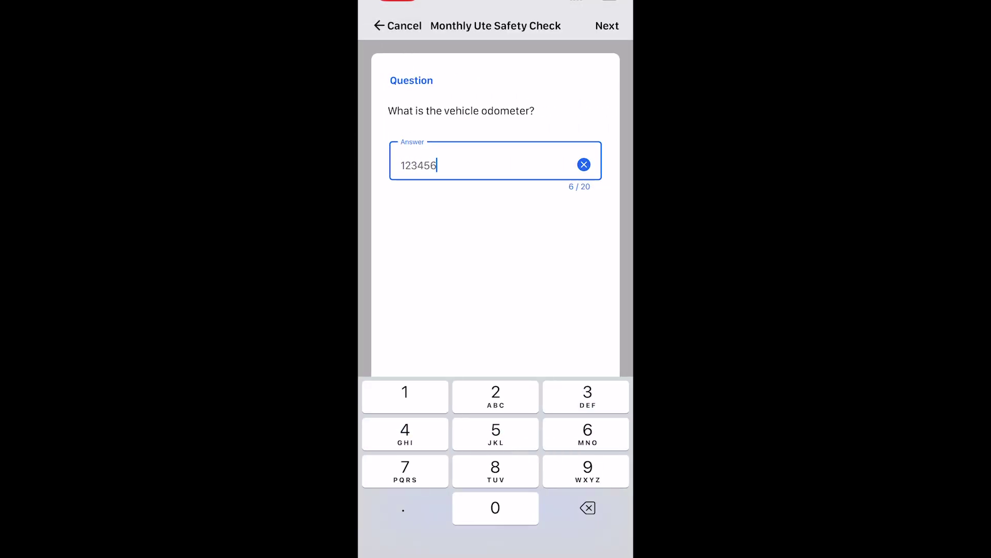
left_click(608, 26)
Answer No for windscreen damage, Yes for the head and brake lights and the indicators, and No for the tyre tread.
left_click(496, 508)
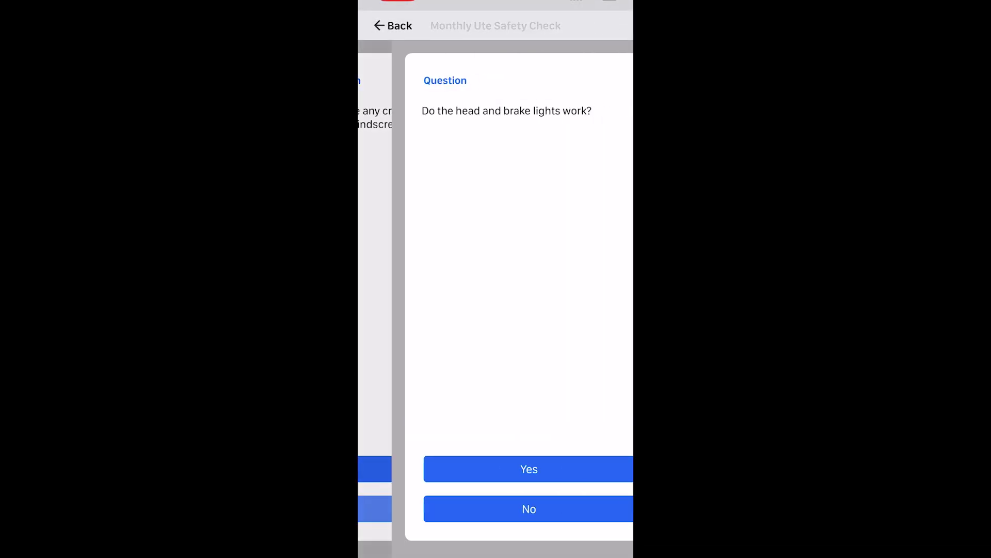
left_click(495, 469)
left_click(496, 469)
left_click(496, 509)
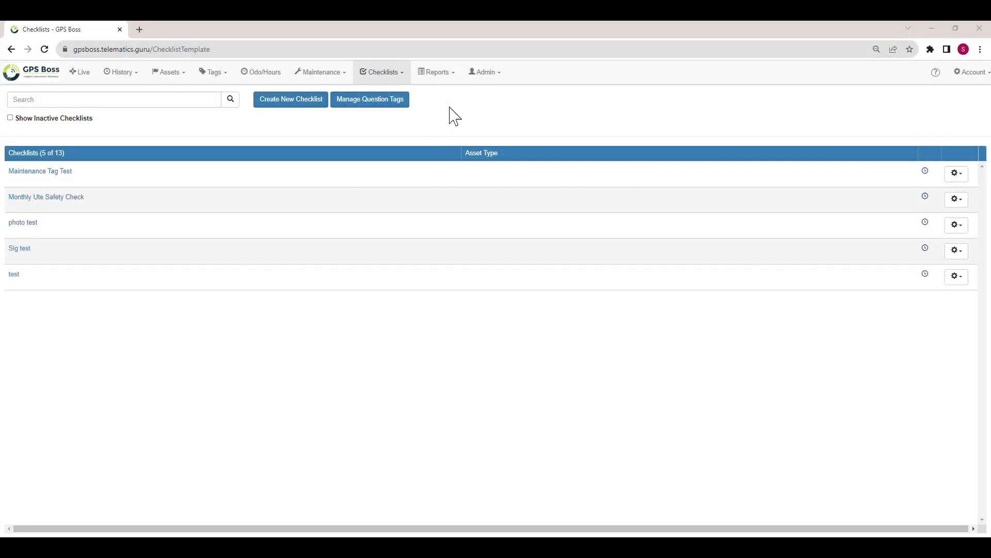
Switch to the GPS Boss web portal and open the Monthly Ute Safety Check submission completed on 26/10/2023 at 09:19 from the checklist answers.
left_click(392, 72)
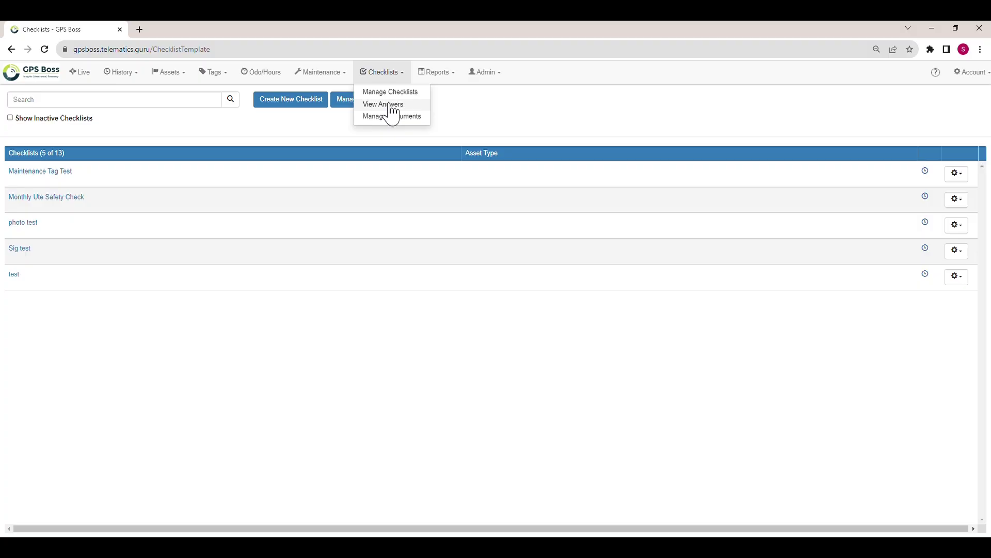
left_click(390, 106)
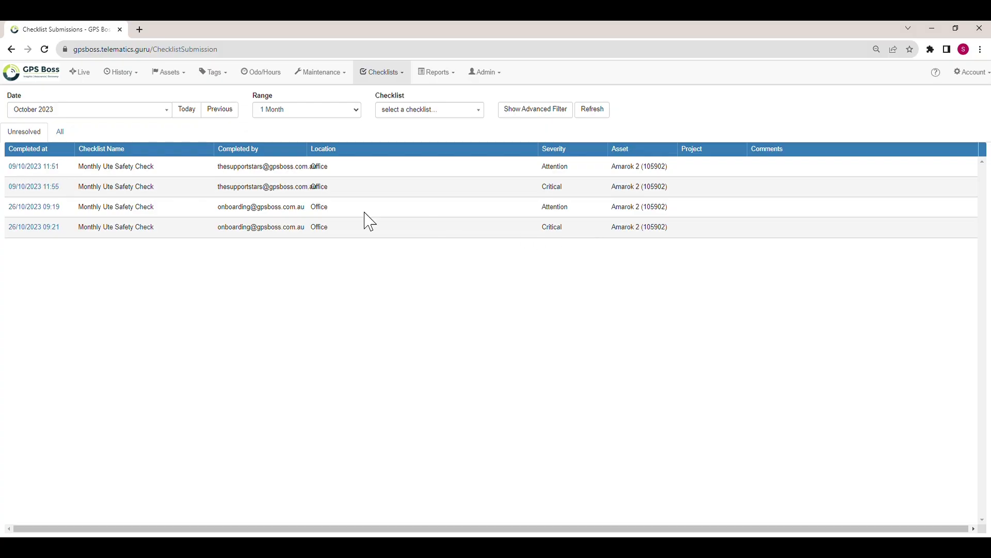
left_click(59, 209)
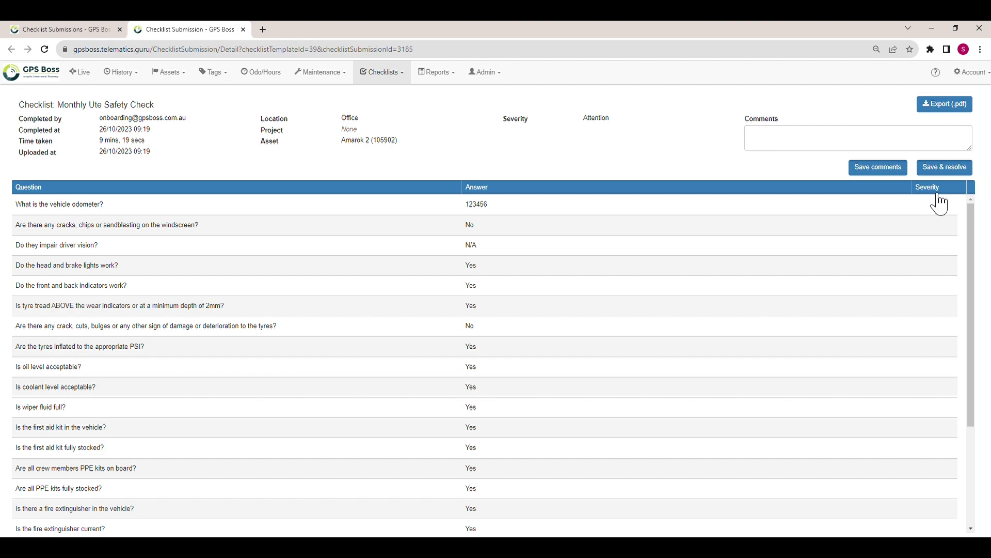
Review the submission's answers and severities down to the damage questions, and view the attached damage photo.
scroll(938, 262, "down", 3)
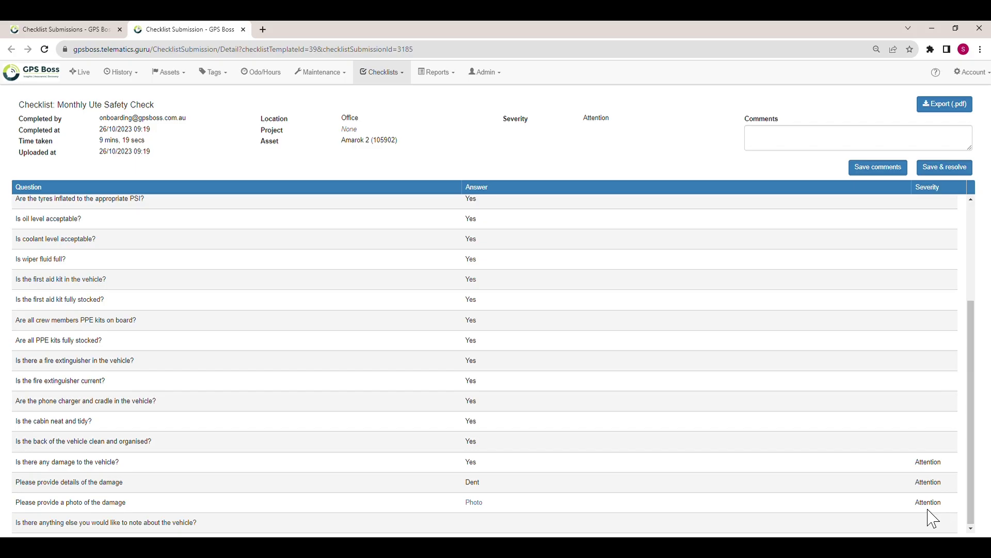
left_click(473, 502)
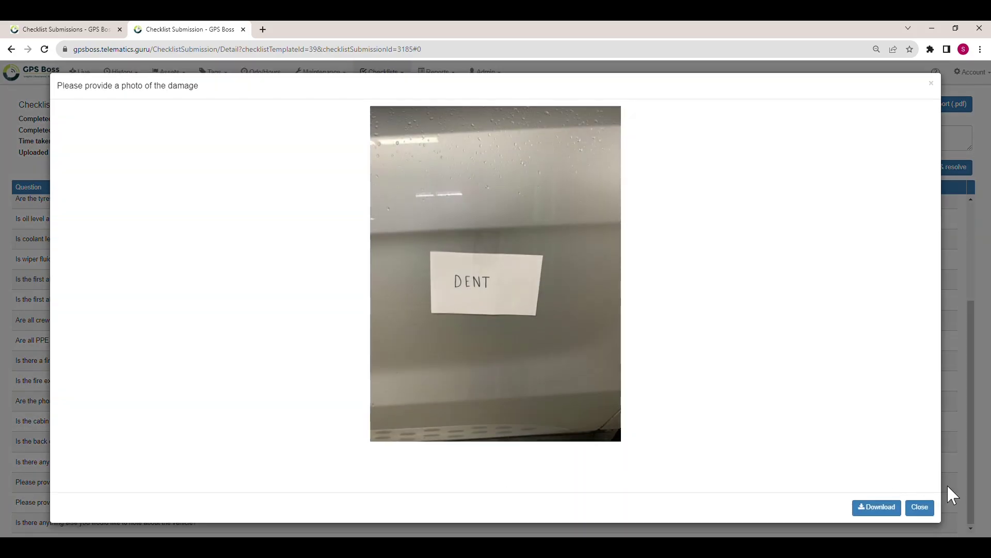
left_click(925, 508)
Add the comment "Repair booked for the 1st" to the submission and save it as resolved.
left_click(806, 150)
type("Repair bo")
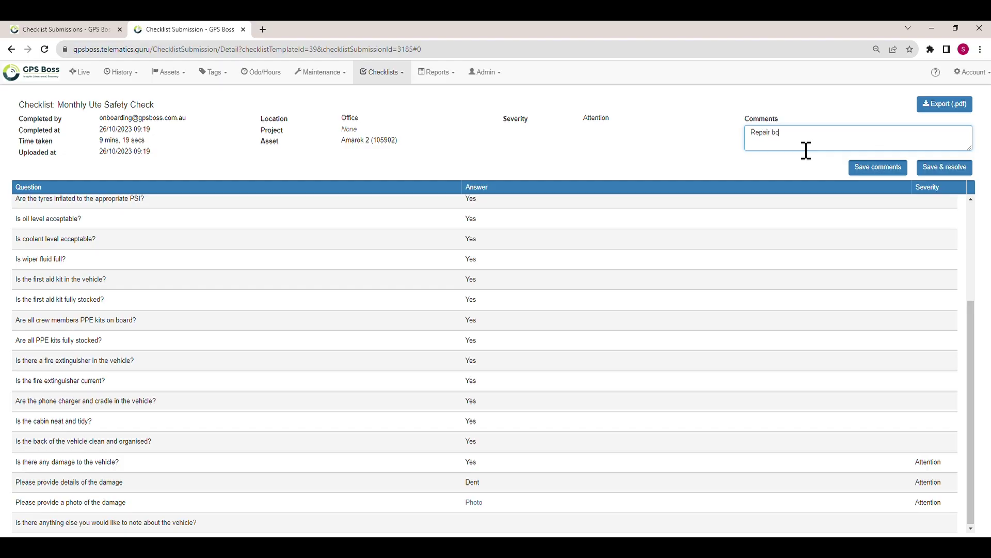
type("oked for the 1st")
left_click(944, 170)
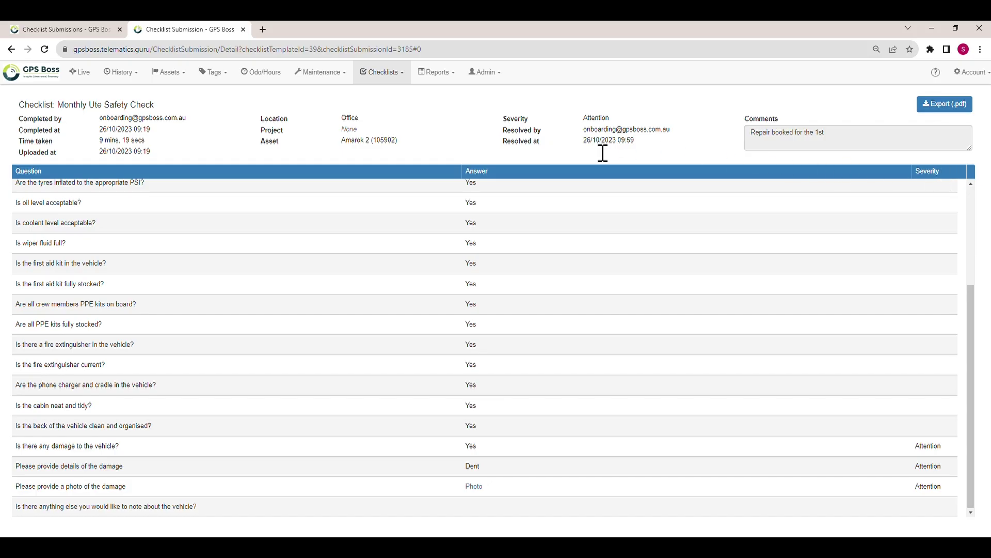
Start a new checklist from the checklist management page and name it "Test".
left_click(386, 73)
left_click(389, 93)
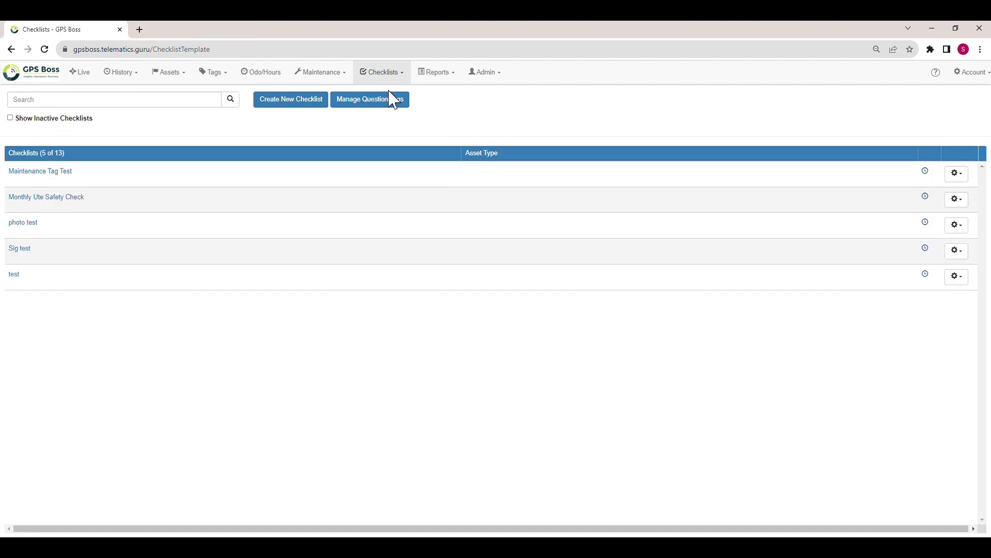
left_click(298, 106)
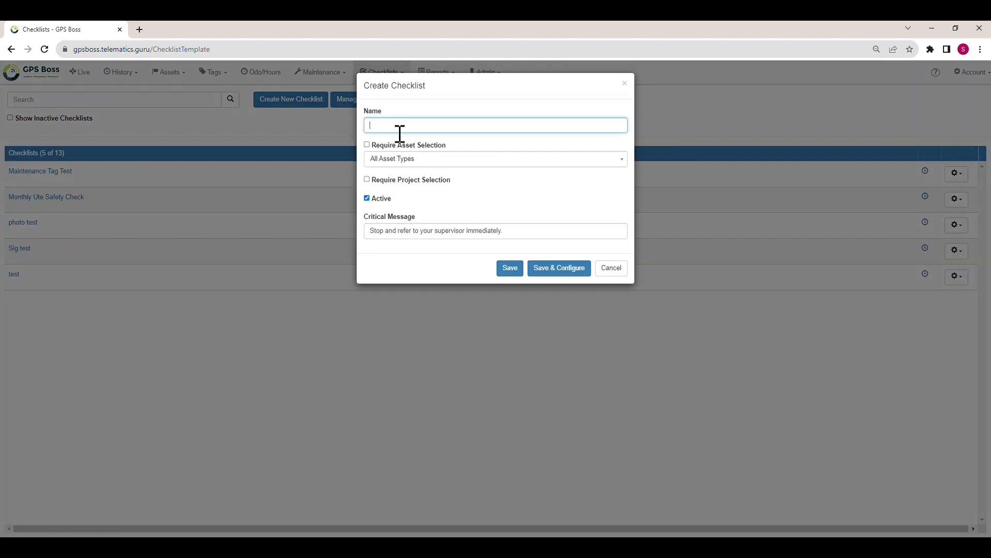
type("Test")
Require asset selection with the Vehicle asset type and require project selection, keep the default critical message, and save the checklist.
left_click(367, 145)
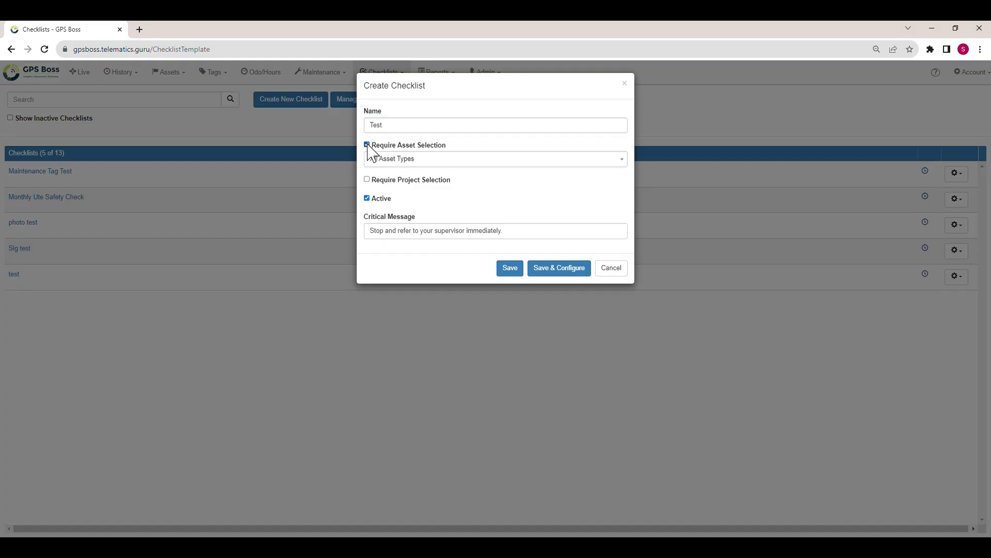
left_click(414, 162)
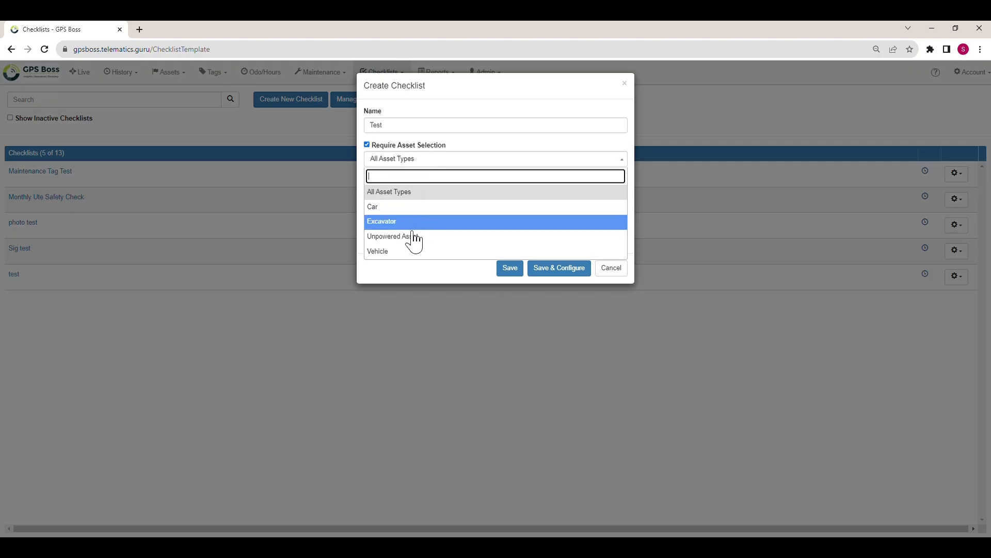
left_click(411, 251)
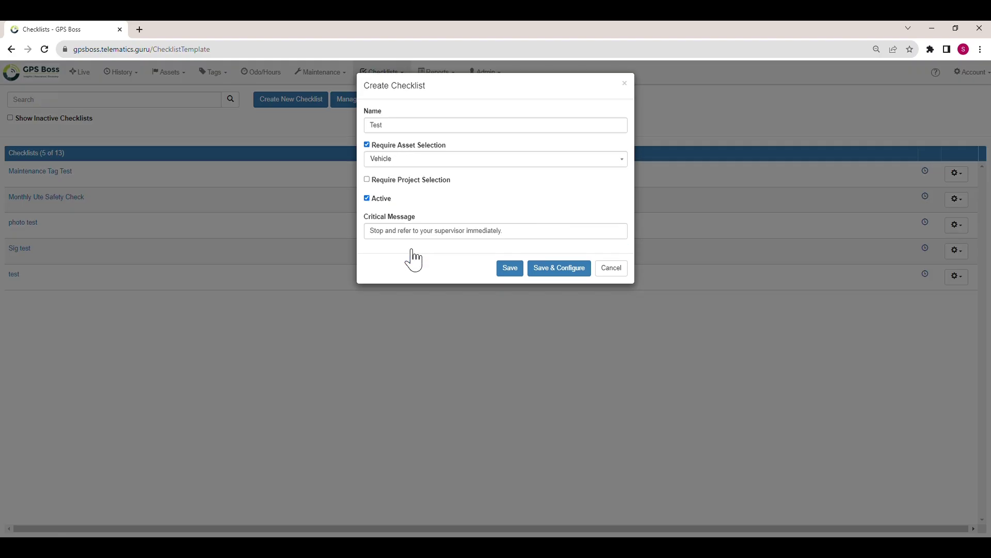
left_click(367, 180)
left_click(406, 236)
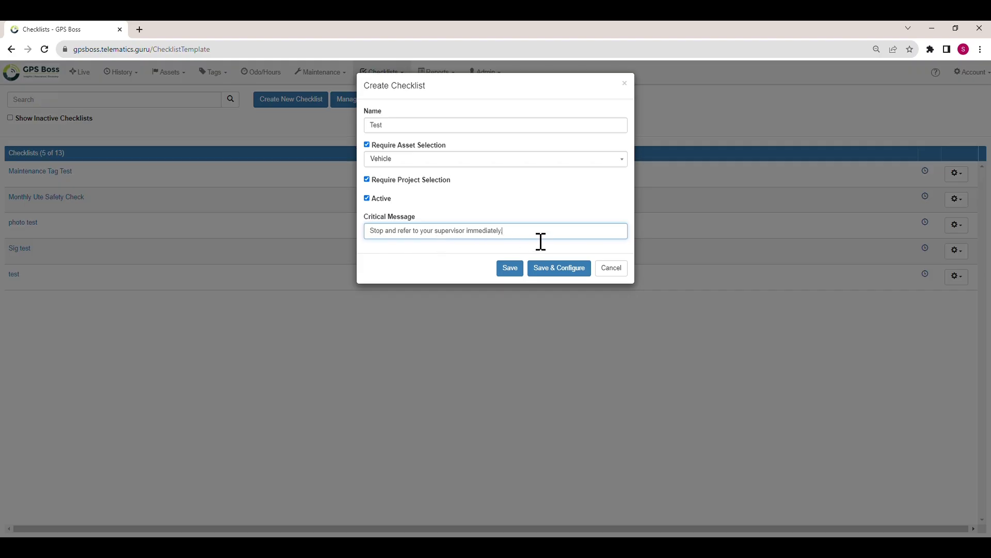
left_click(519, 269)
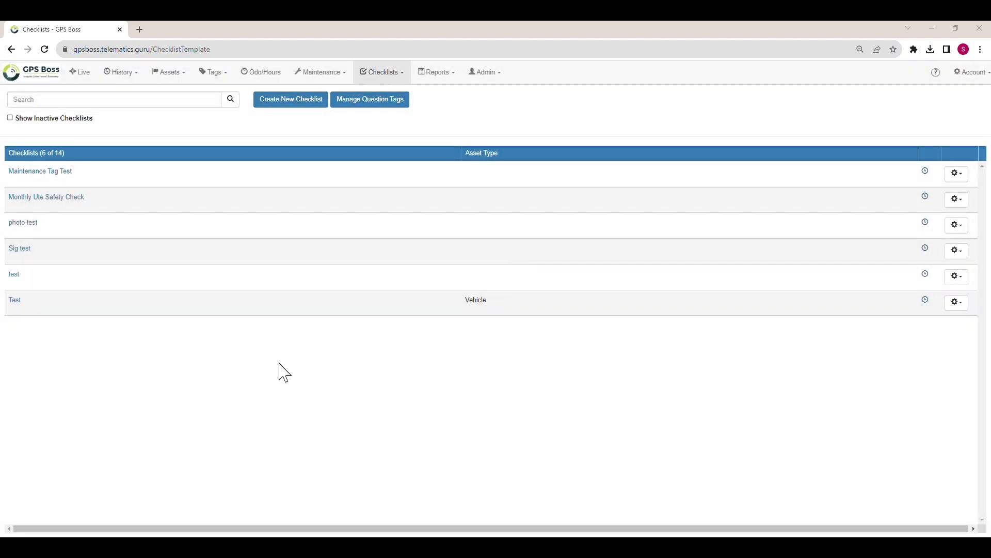
Open the windscreen damage question of the Monthly Ute Safety Check and examine the available question types.
left_click(68, 198)
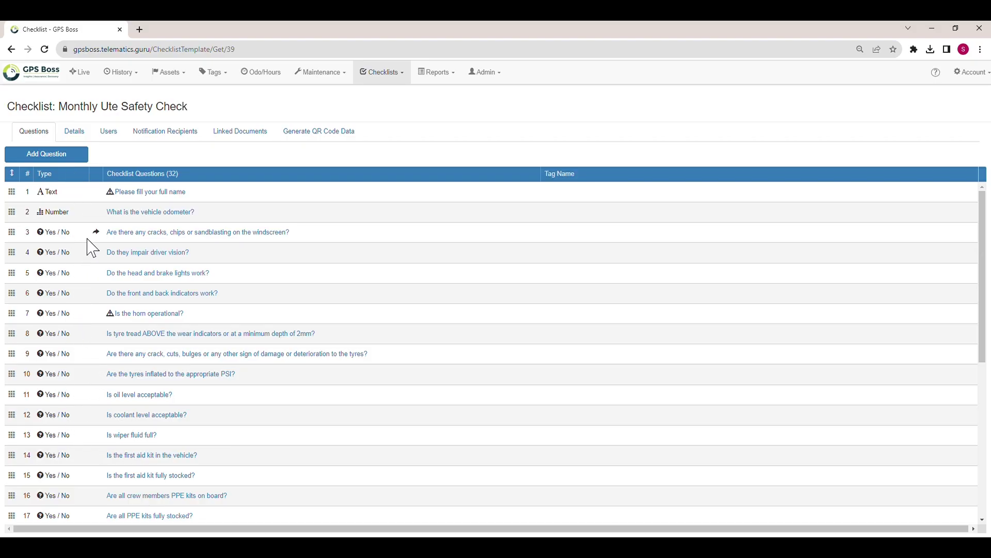
left_click(147, 232)
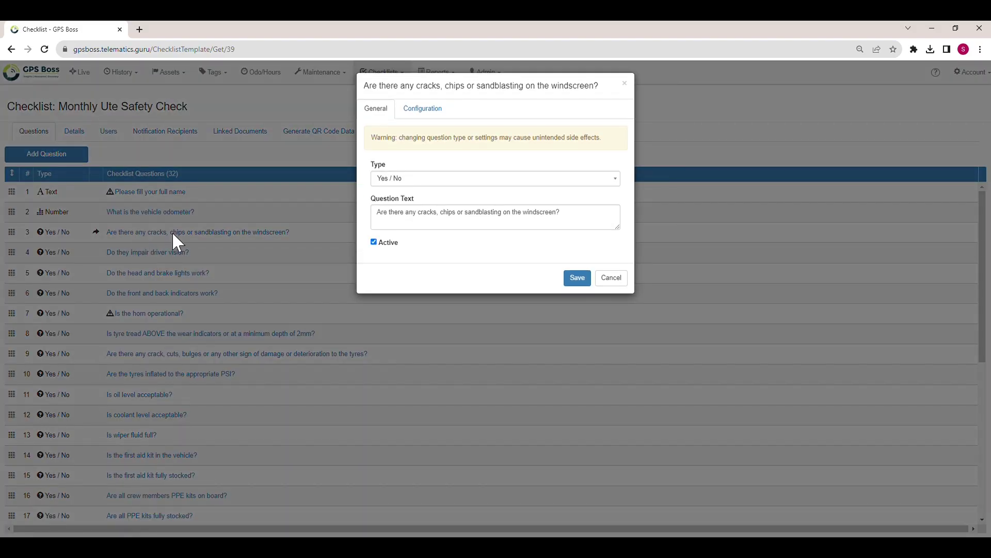
left_click(458, 181)
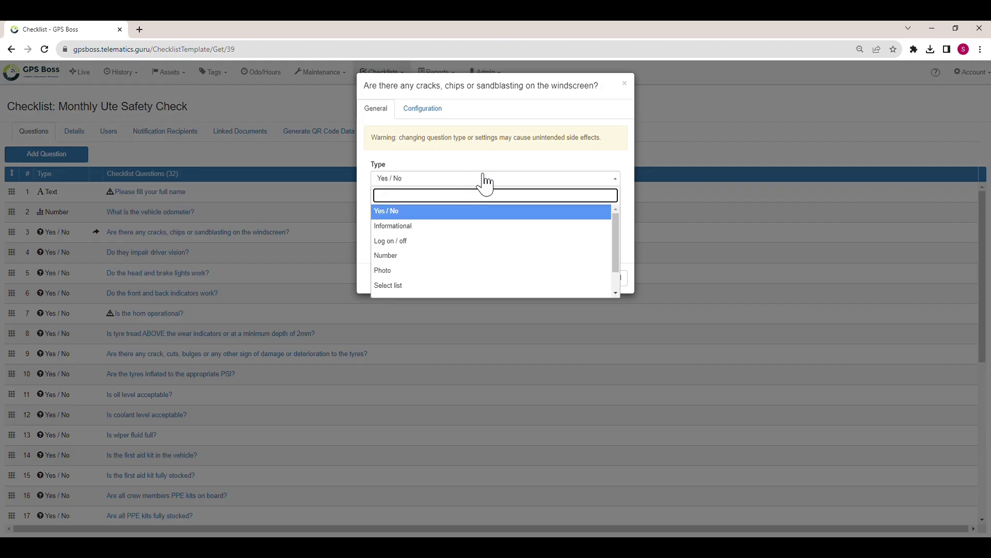
left_click(504, 172)
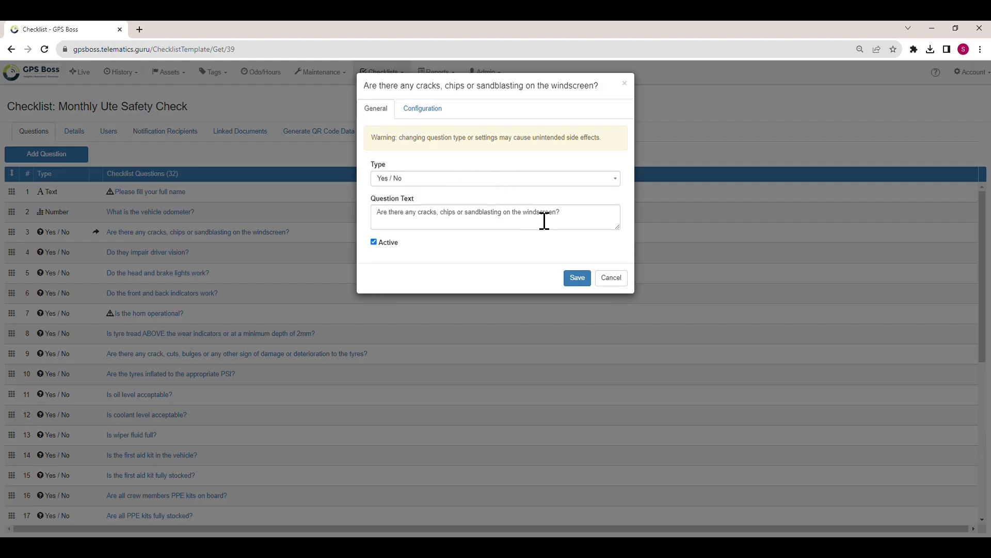
Review the severity and skip-ahead configuration of the windscreen damage question, and close the question without saving.
left_click(440, 123)
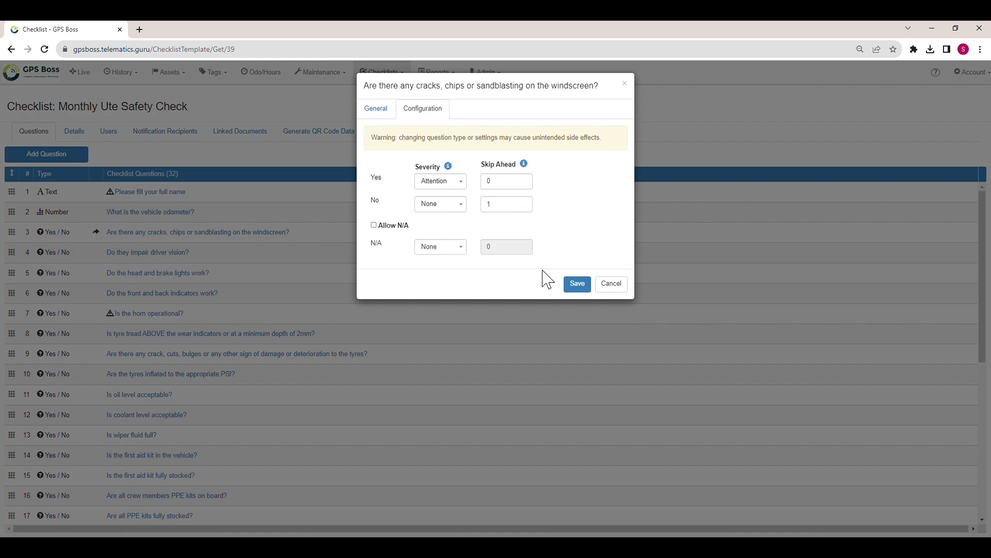
left_click(617, 284)
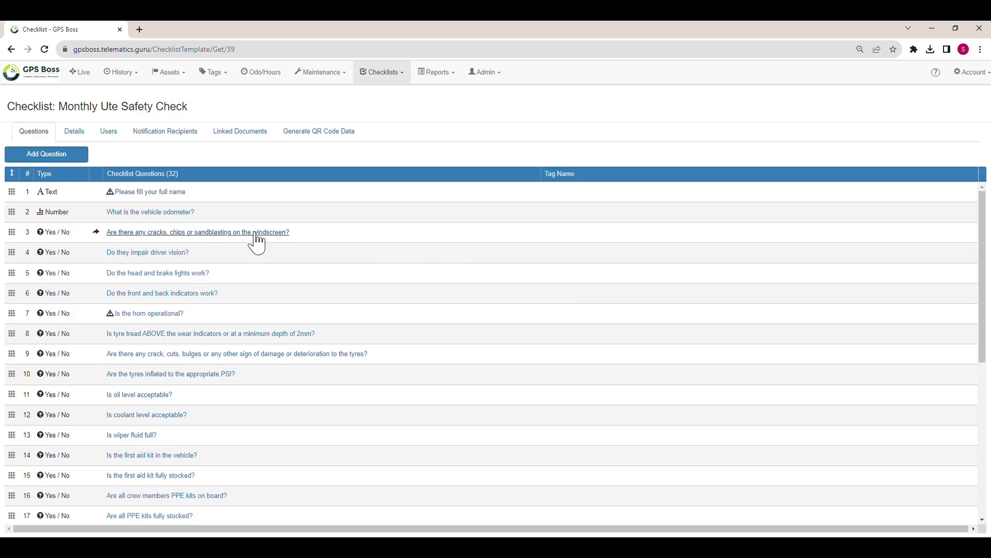
Examine the Monthly Ute Safety Check's details, including its name and critical message, and the users allowed to fill it in.
left_click(76, 132)
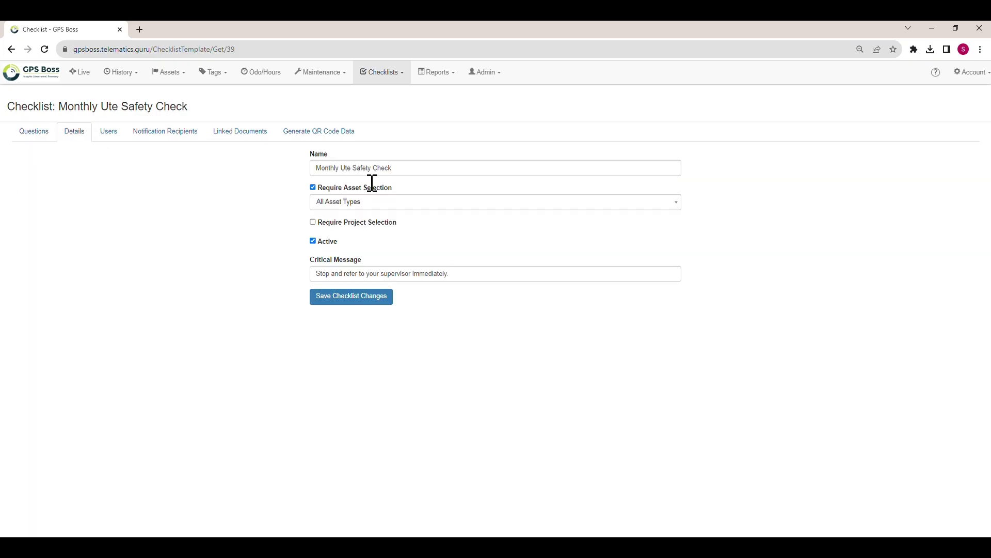
left_click(420, 172)
left_click(470, 285)
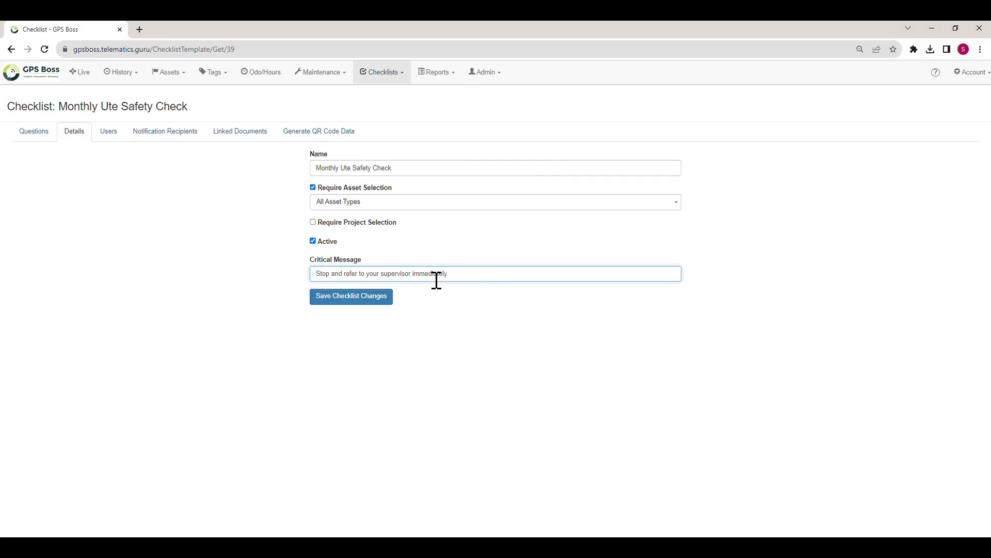
left_click(110, 132)
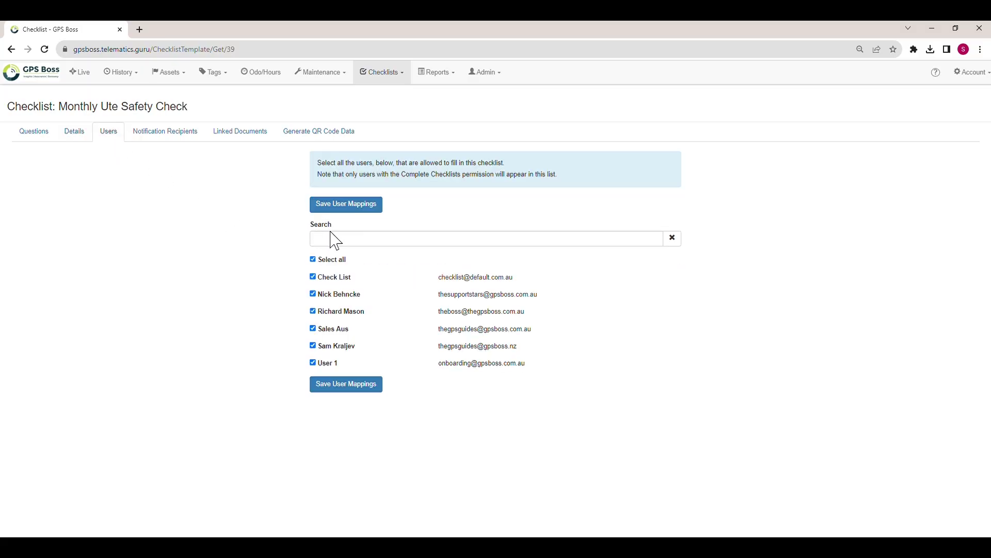
left_click(369, 248)
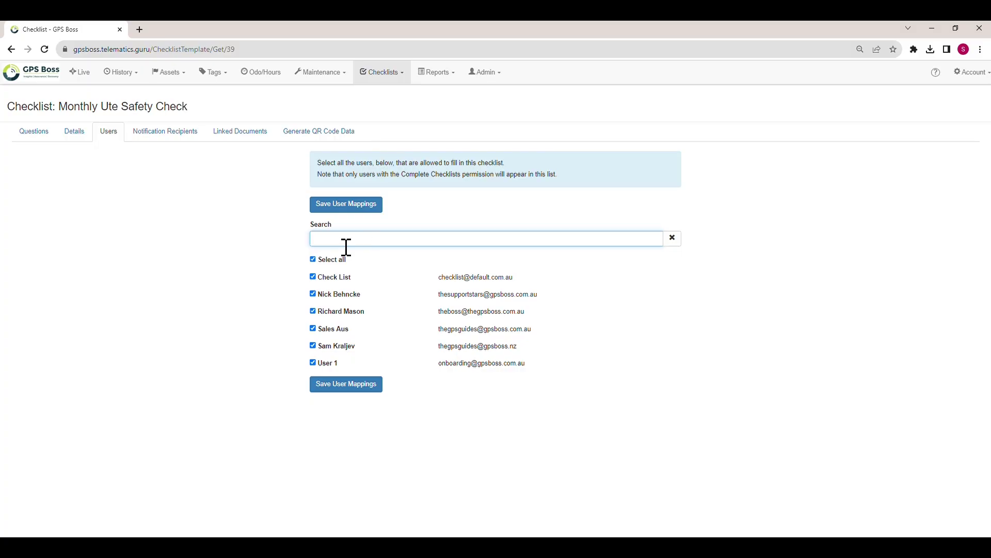
Review the checklist's notification recipients by severity, its linked documents, and the options for generating QR code data.
left_click(165, 132)
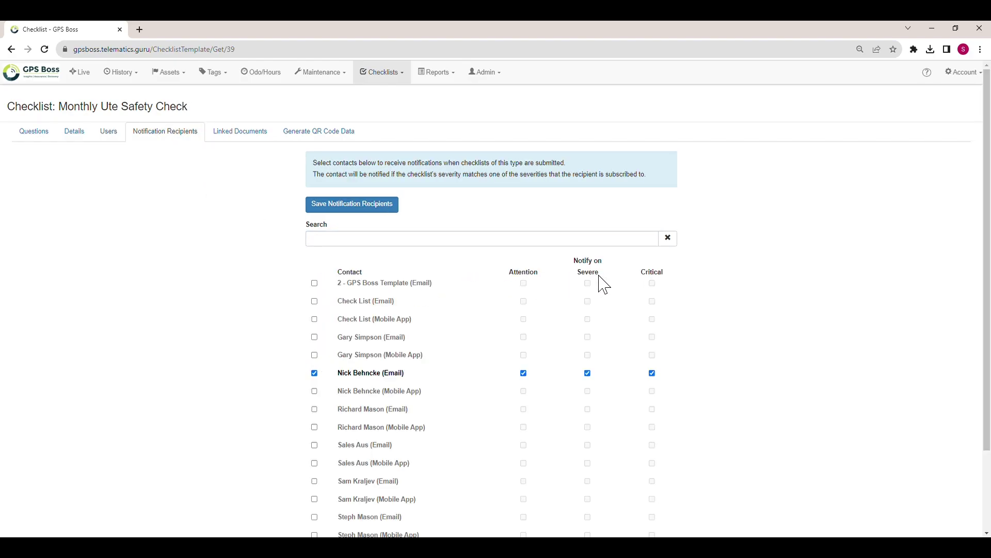
left_click(250, 139)
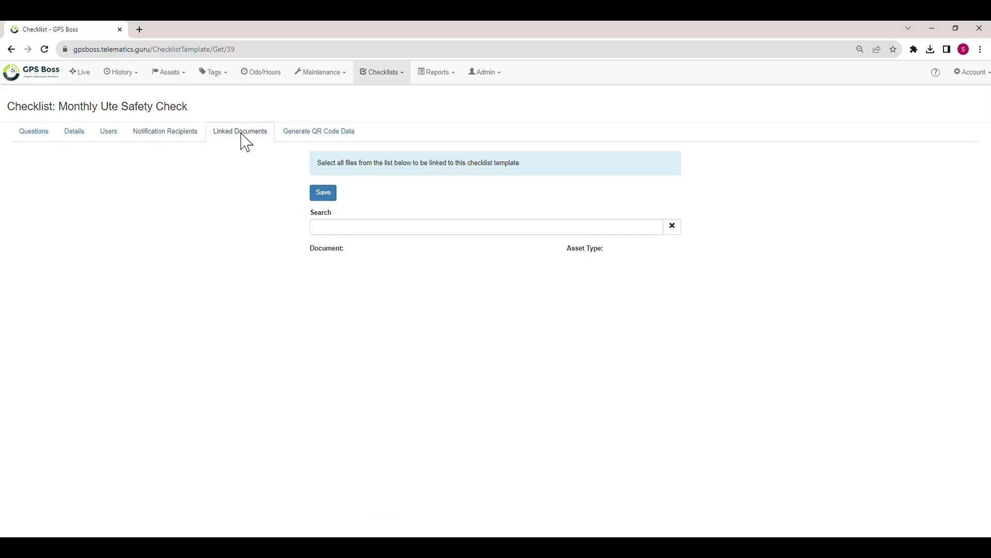
left_click(317, 135)
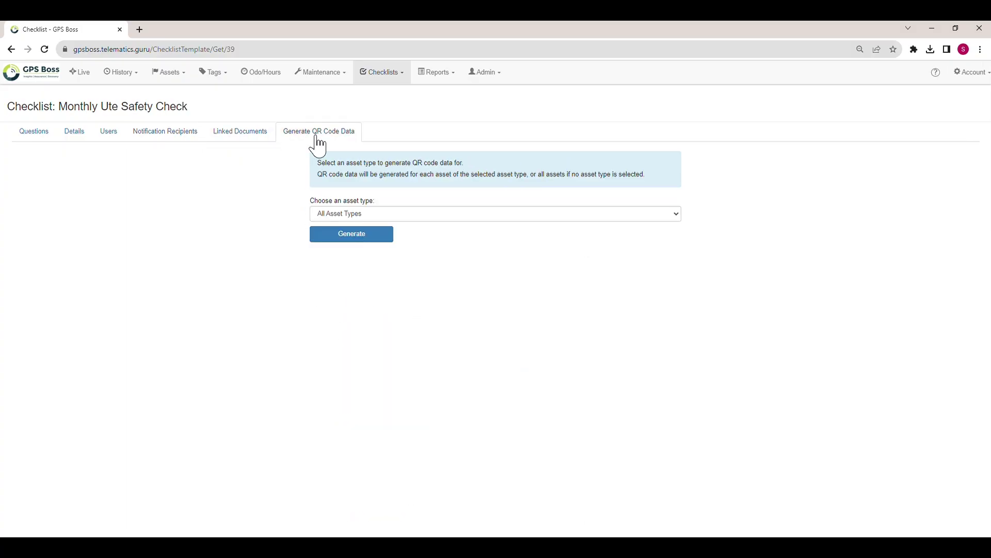